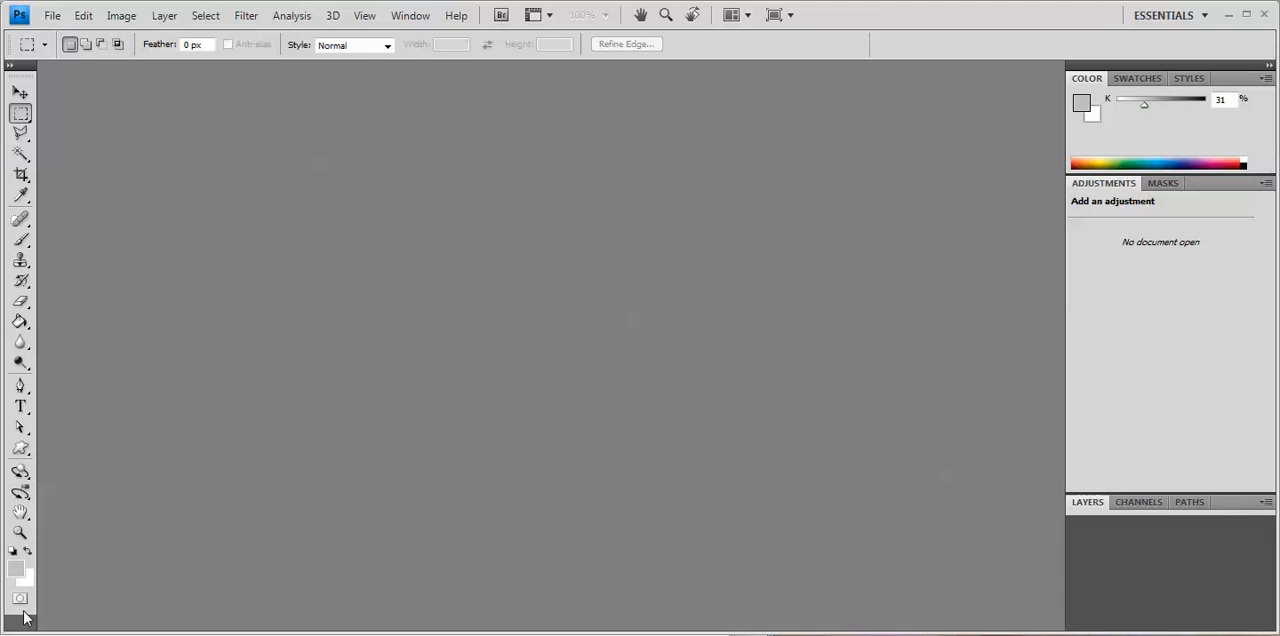
Step: Try the Move tool and switch back to the Rectangular Marquee tool
left_click(21, 93)
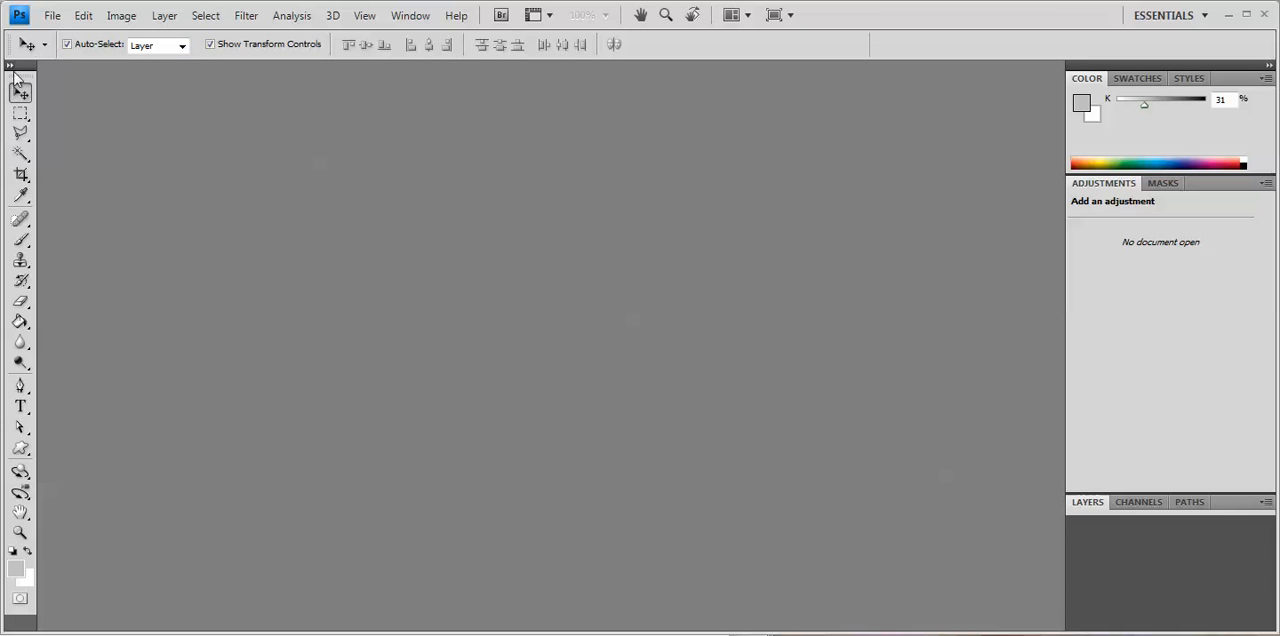
left_click(20, 113)
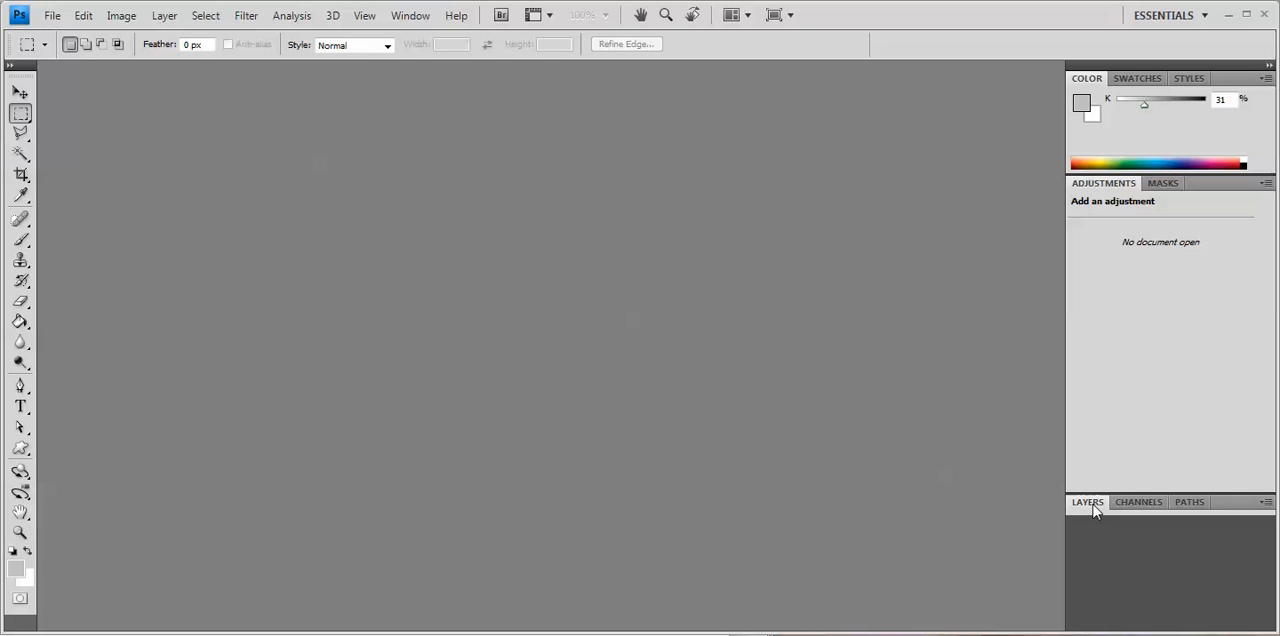
Step: Undock and close the Layers panel, and bring it back by resetting the workspace to Essentials (Default)
left_click_drag(1095, 509, 709, 242)
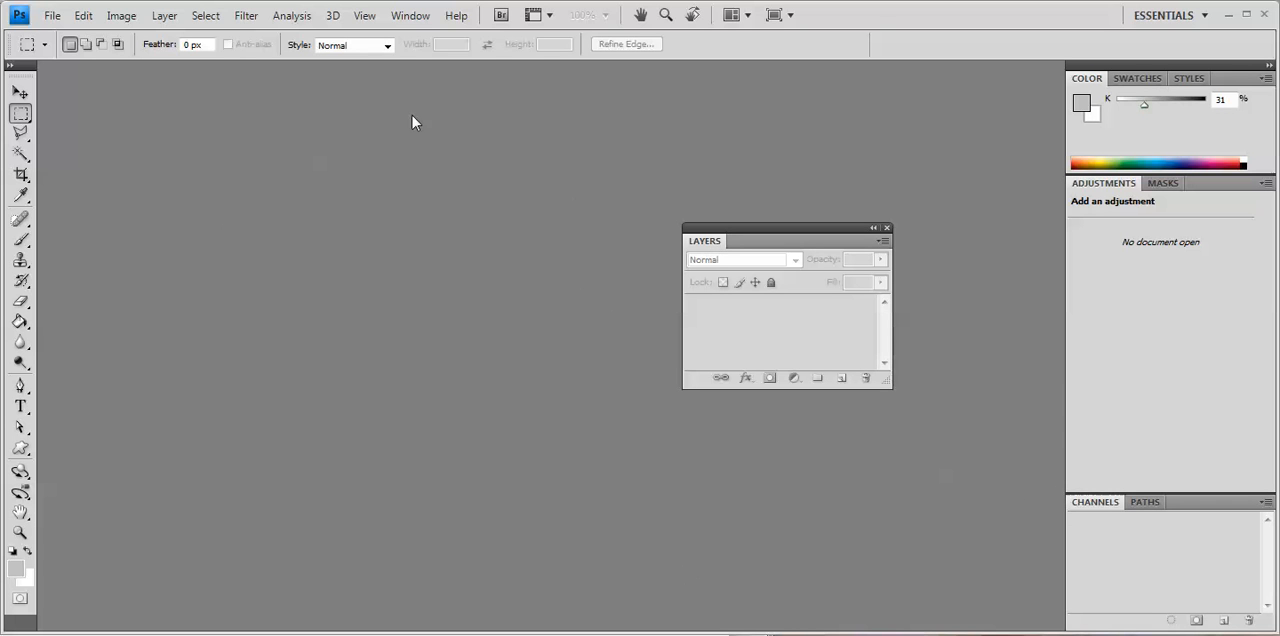
left_click(887, 228)
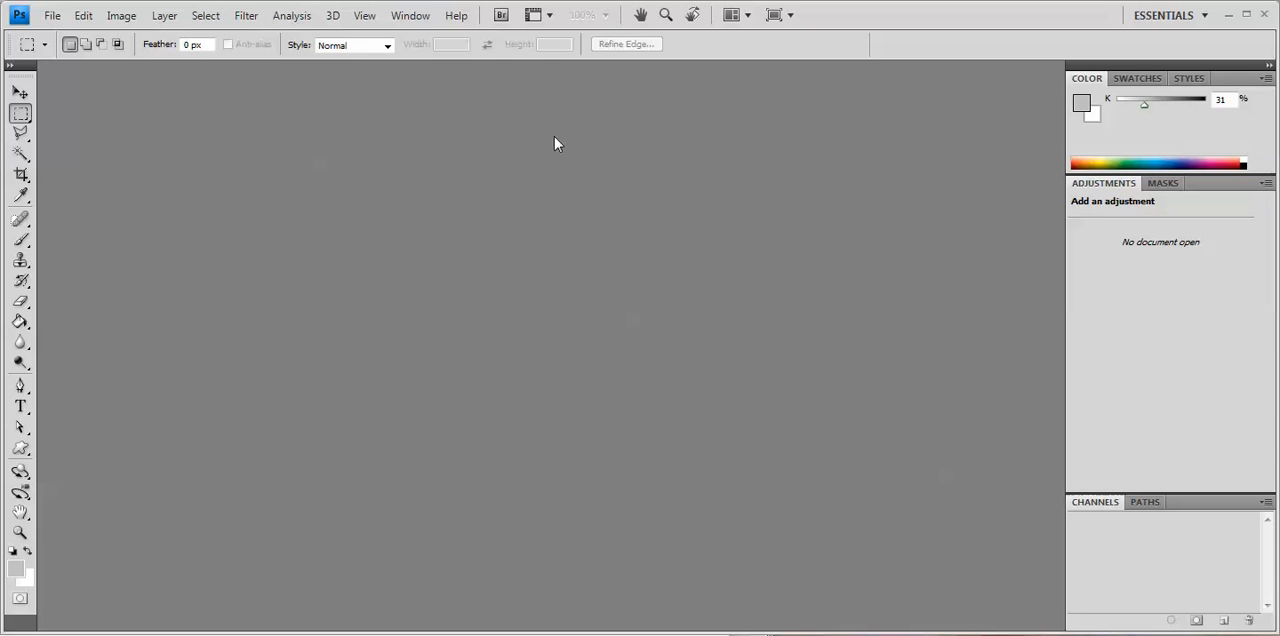
left_click(405, 16)
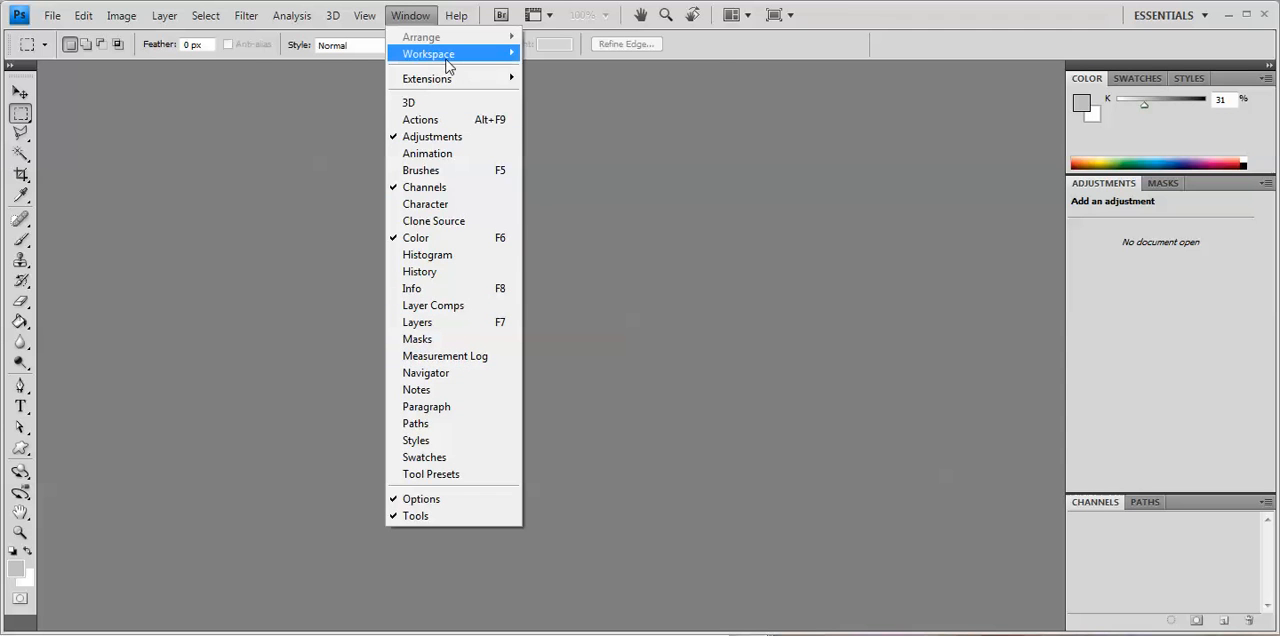
mouse_move(429, 57)
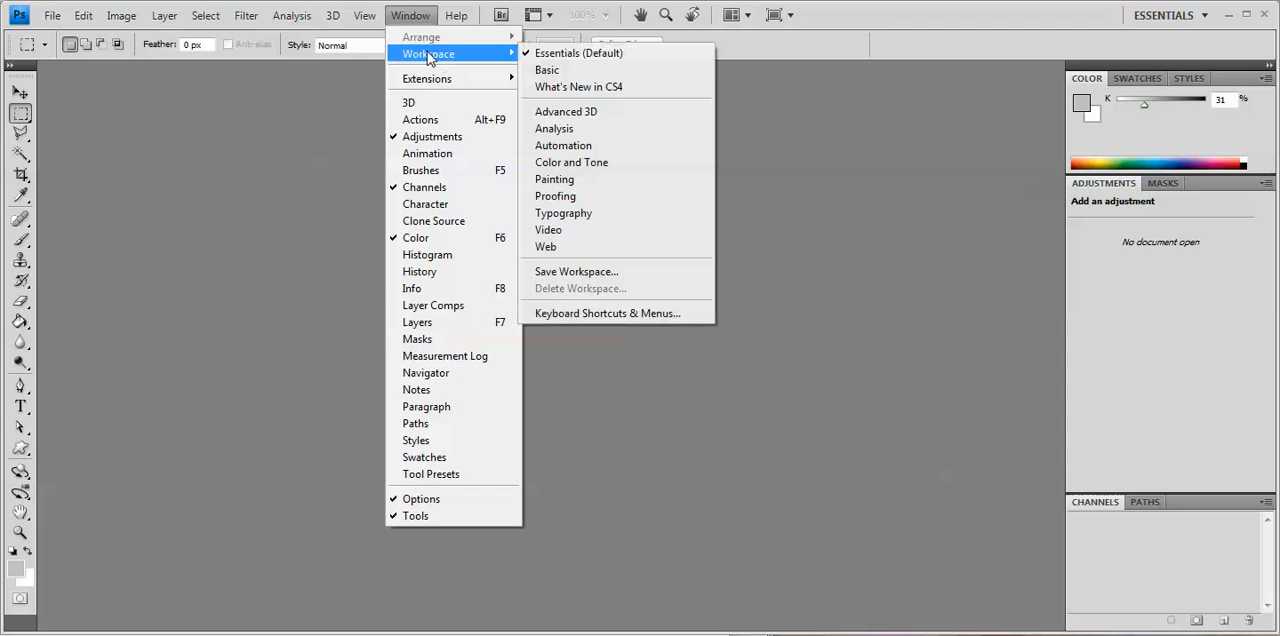
left_click(561, 58)
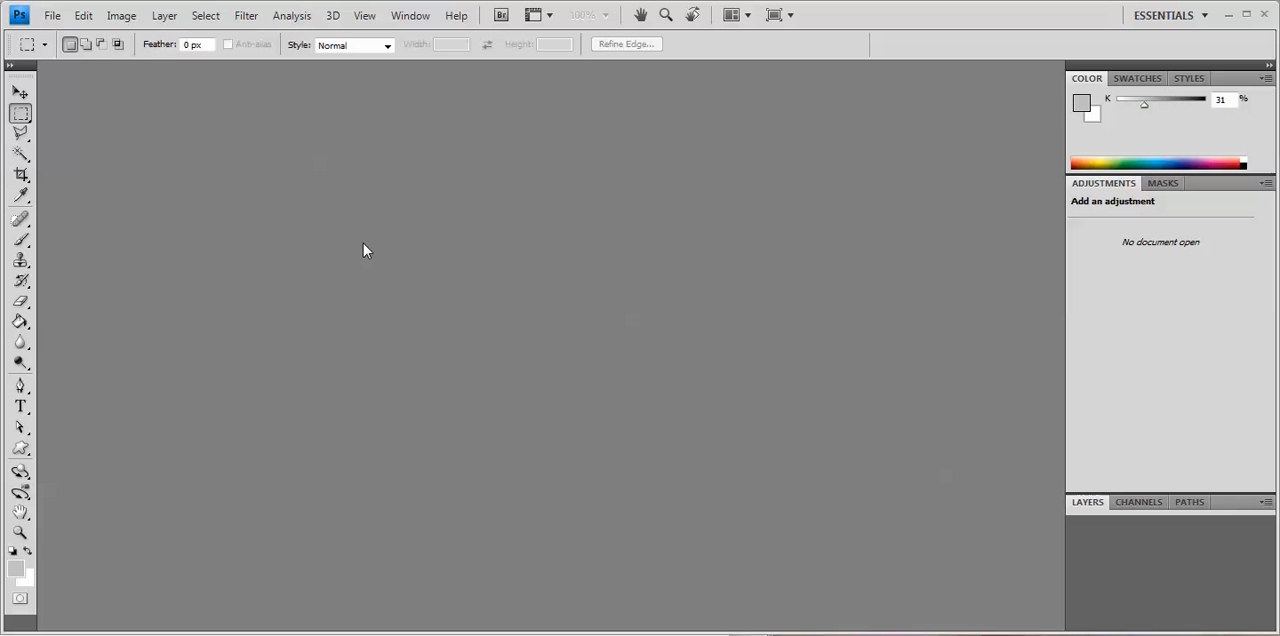
Step: Open the recently used image Fairy Bells.tif
left_click(52, 16)
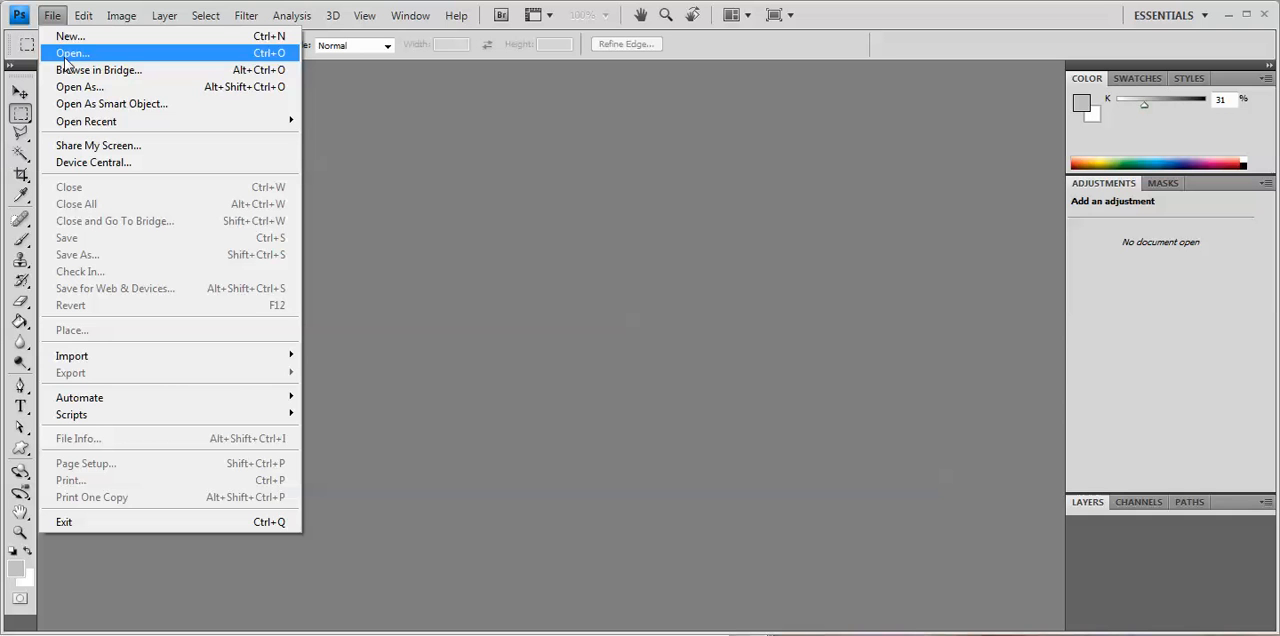
mouse_move(70, 128)
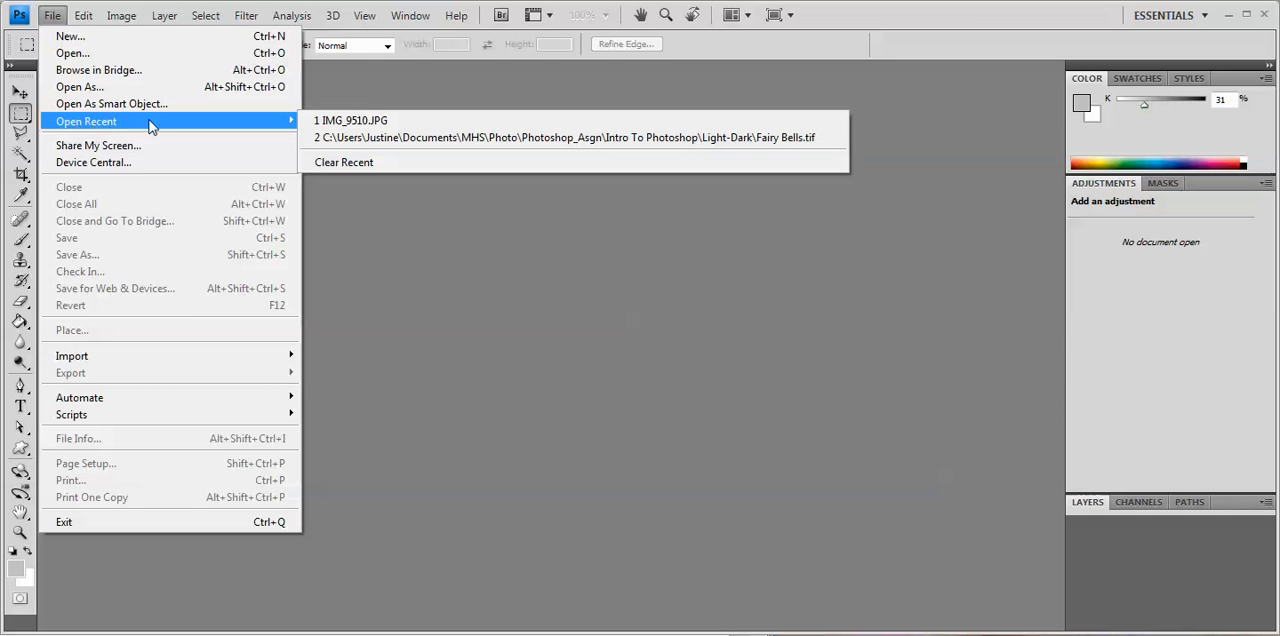
left_click(409, 147)
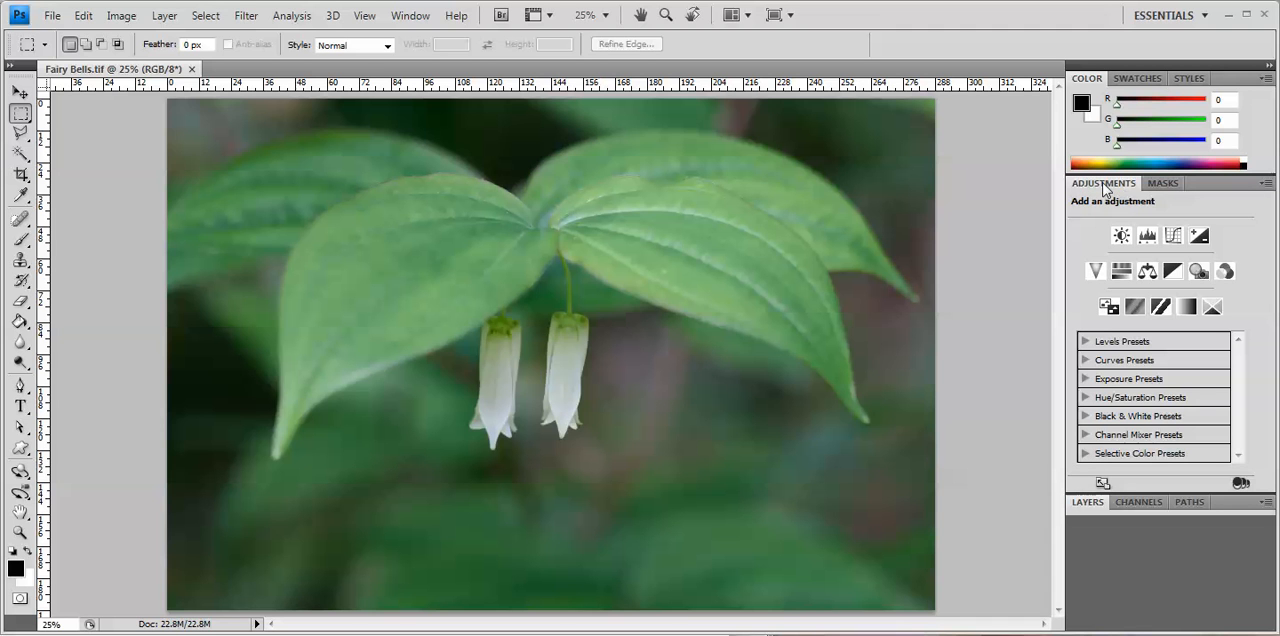
Step: Add a Levels adjustment to the flower photo with the black input at 12 and the white input at 206
left_click(1148, 238)
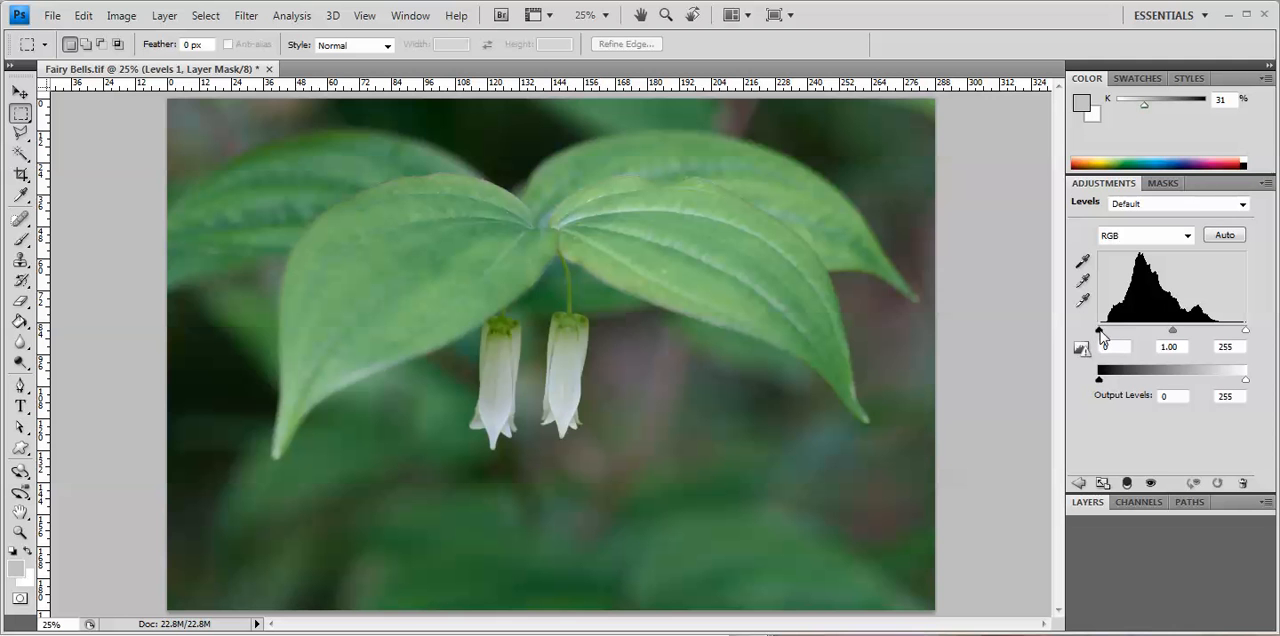
left_click_drag(1099, 331, 1107, 333)
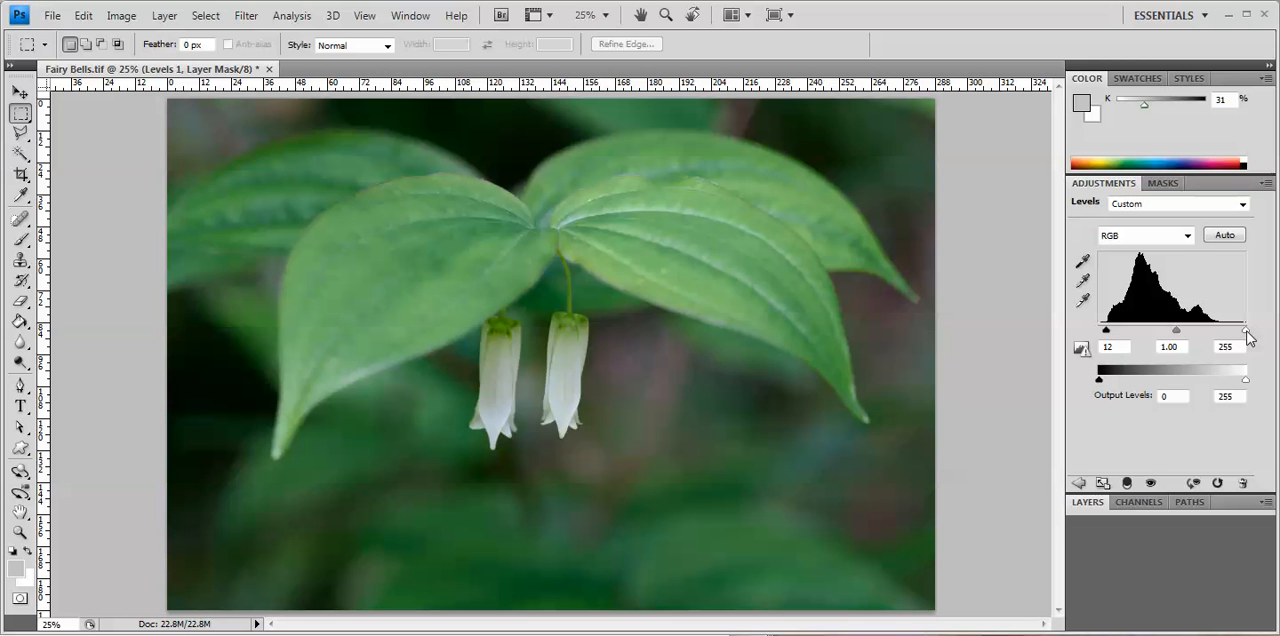
left_click_drag(1246, 332, 1218, 334)
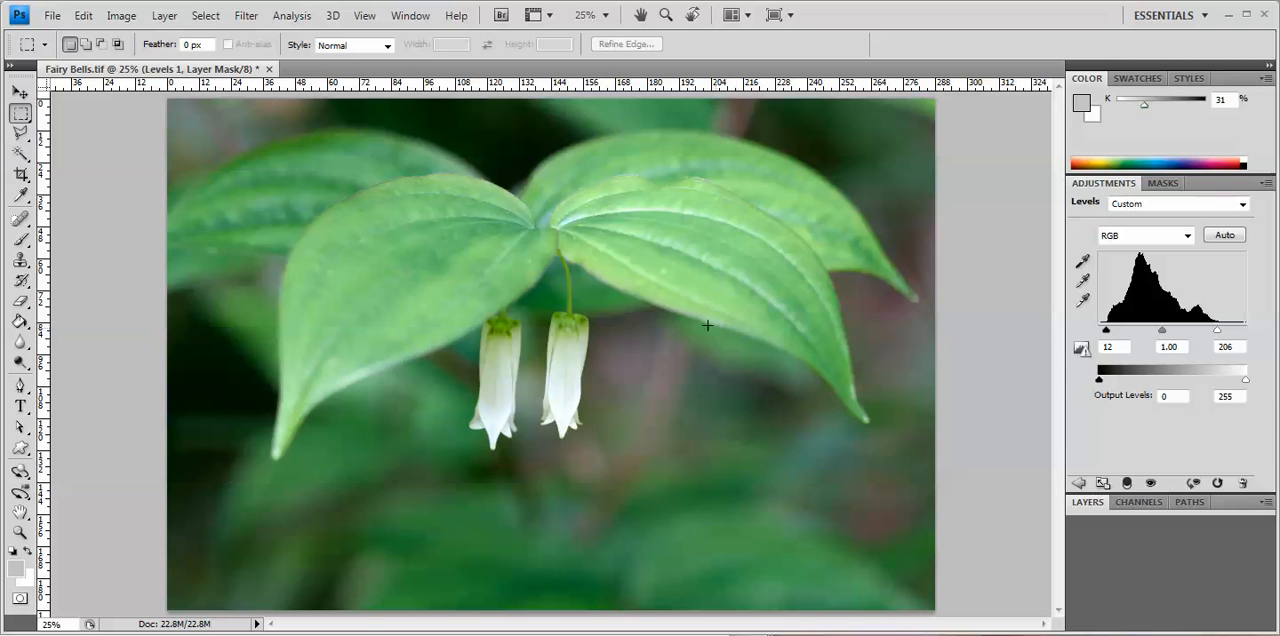
Step: Open the recently used image IMG_9510.JPG
left_click(50, 17)
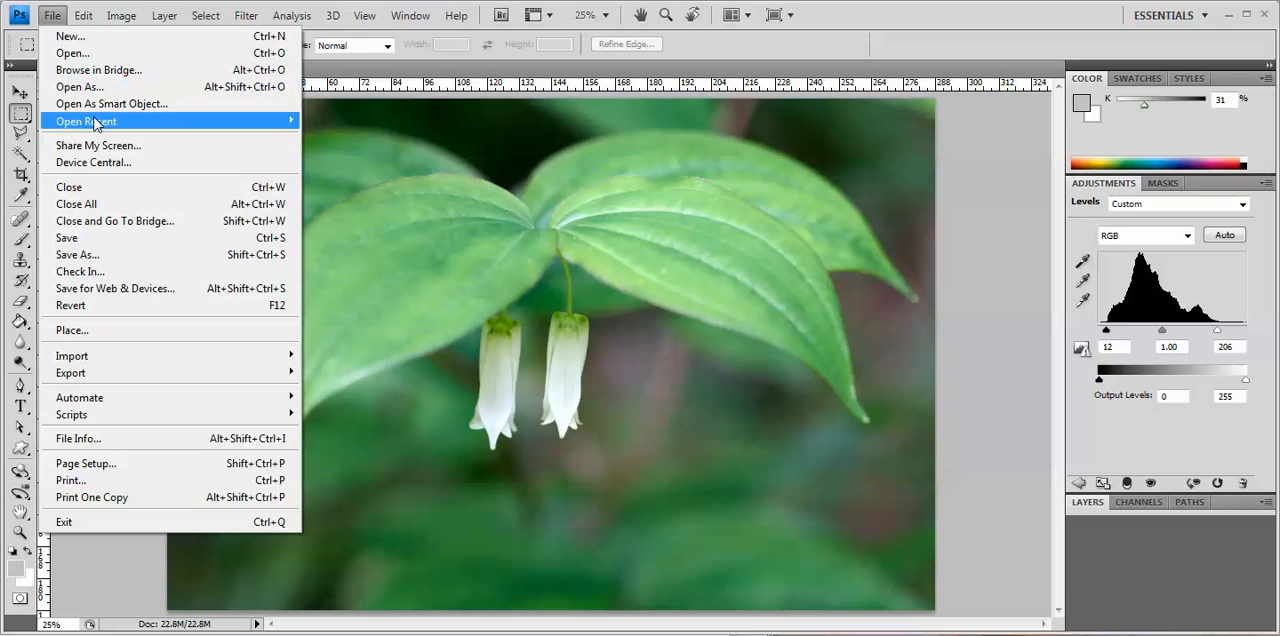
mouse_move(97, 124)
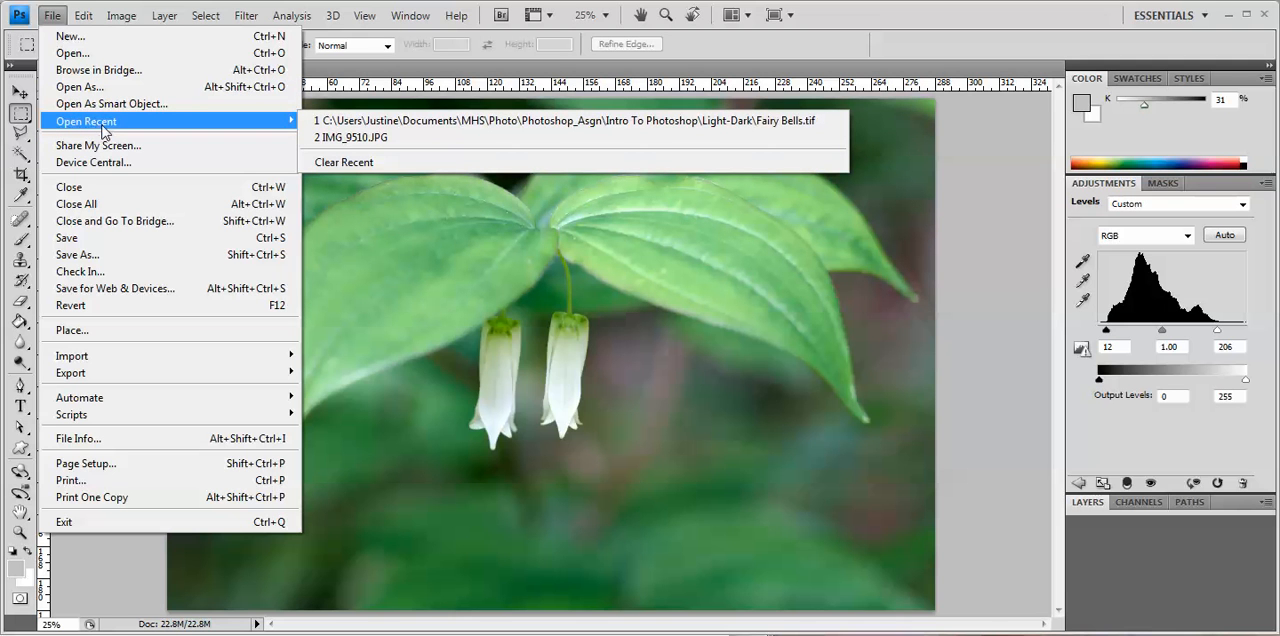
left_click(348, 141)
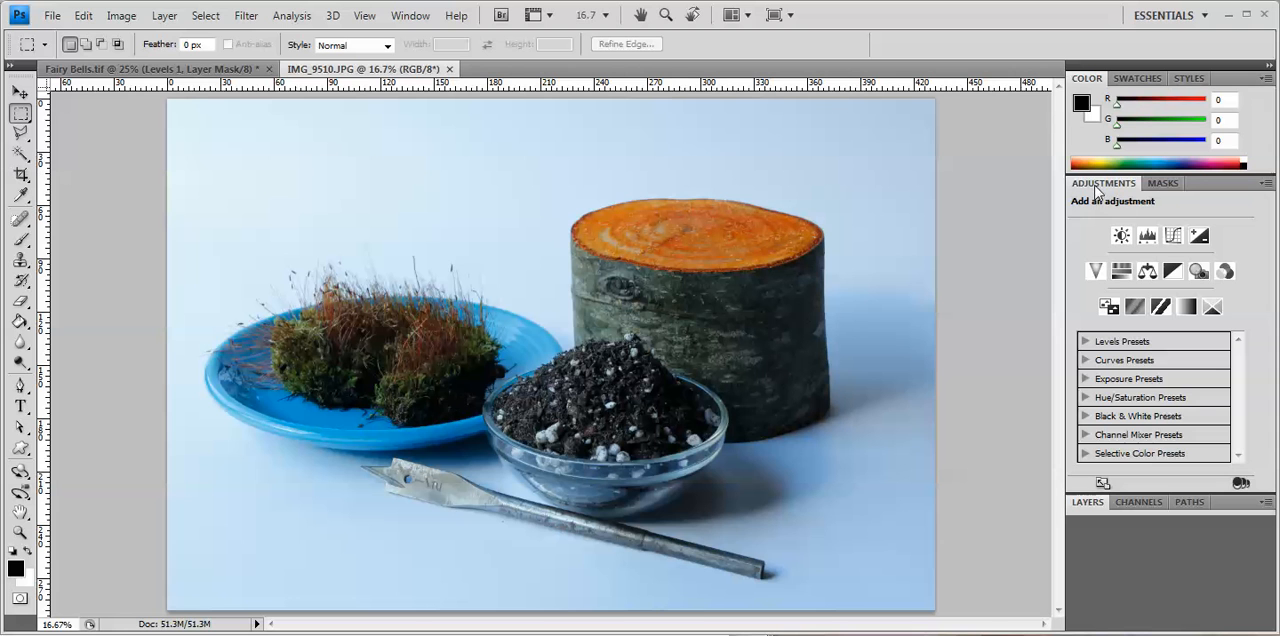
Step: Add a Levels adjustment to the still-life photo and set its black input level to 6
left_click(1147, 236)
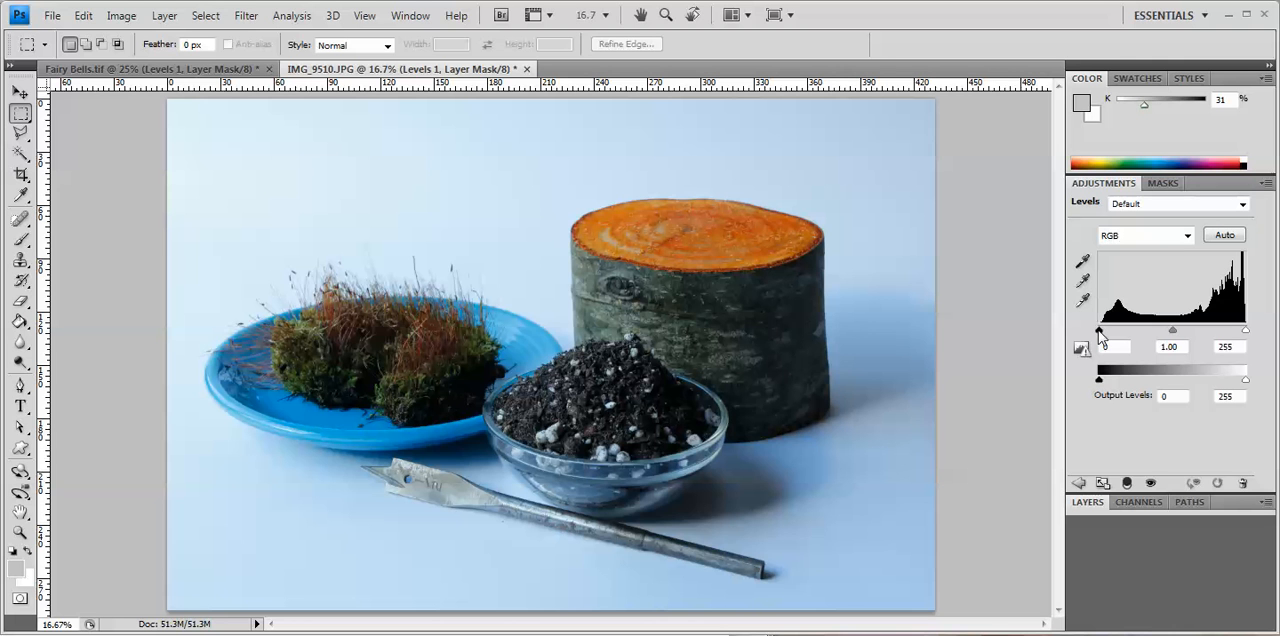
left_click_drag(1098, 330, 1102, 332)
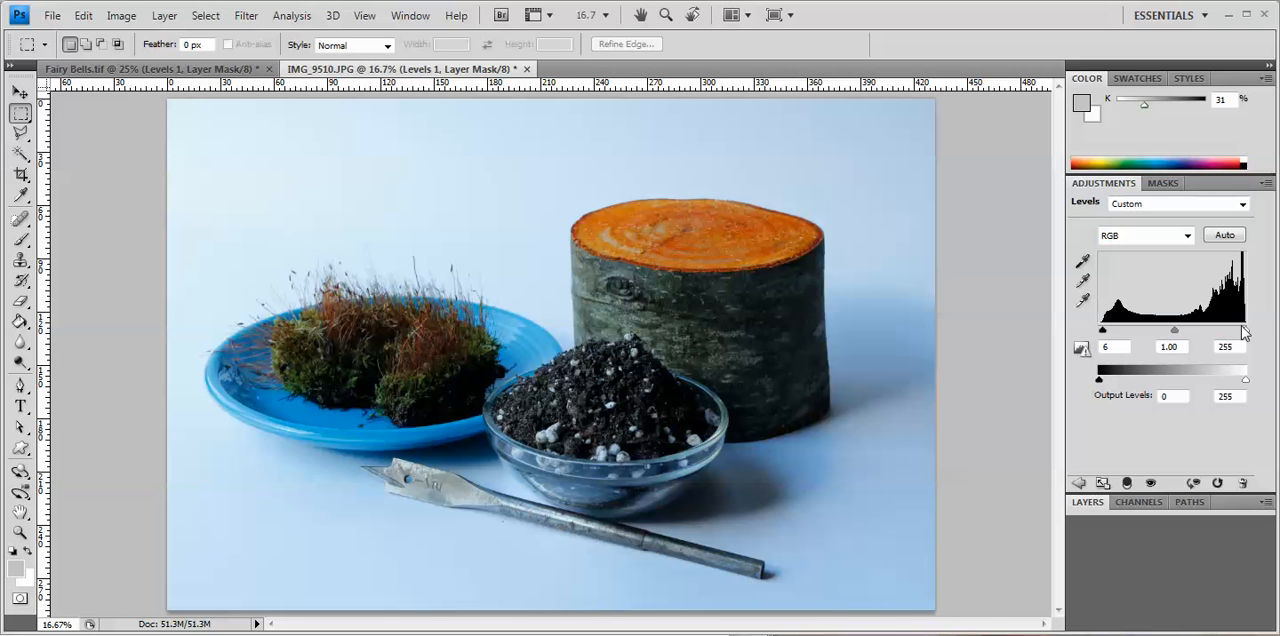
Step: Set the white point of the Levels adjustment by sampling the pale blue background just above the log
left_click(1084, 261)
left_click(1083, 303)
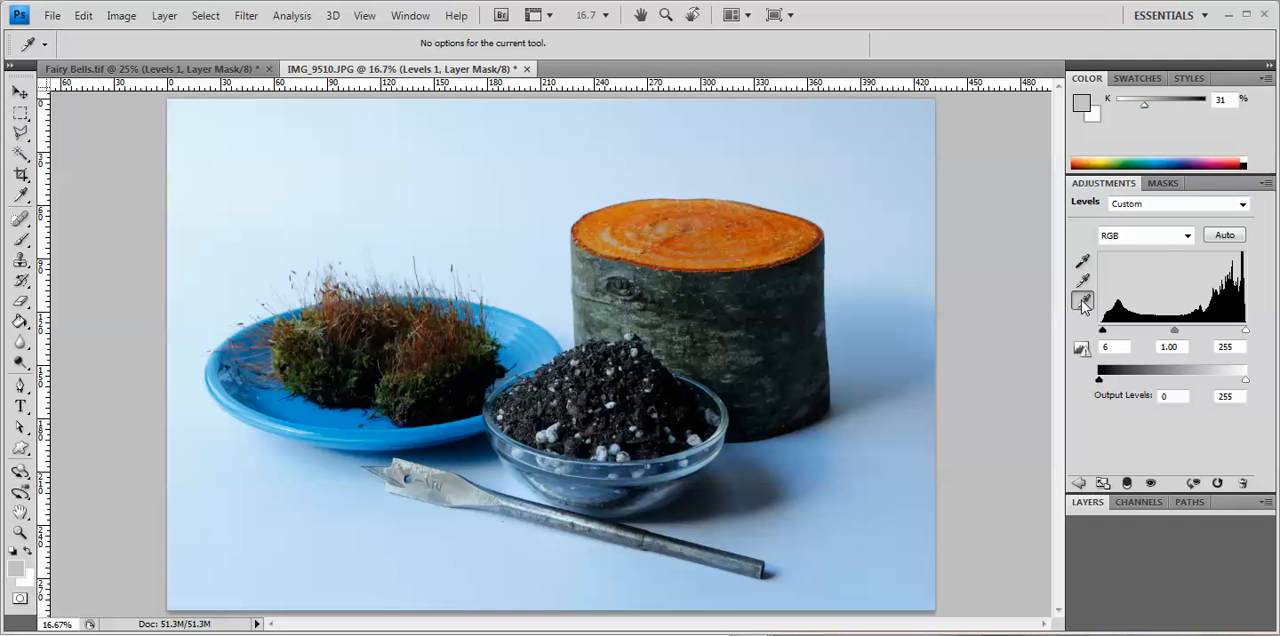
left_click(838, 135)
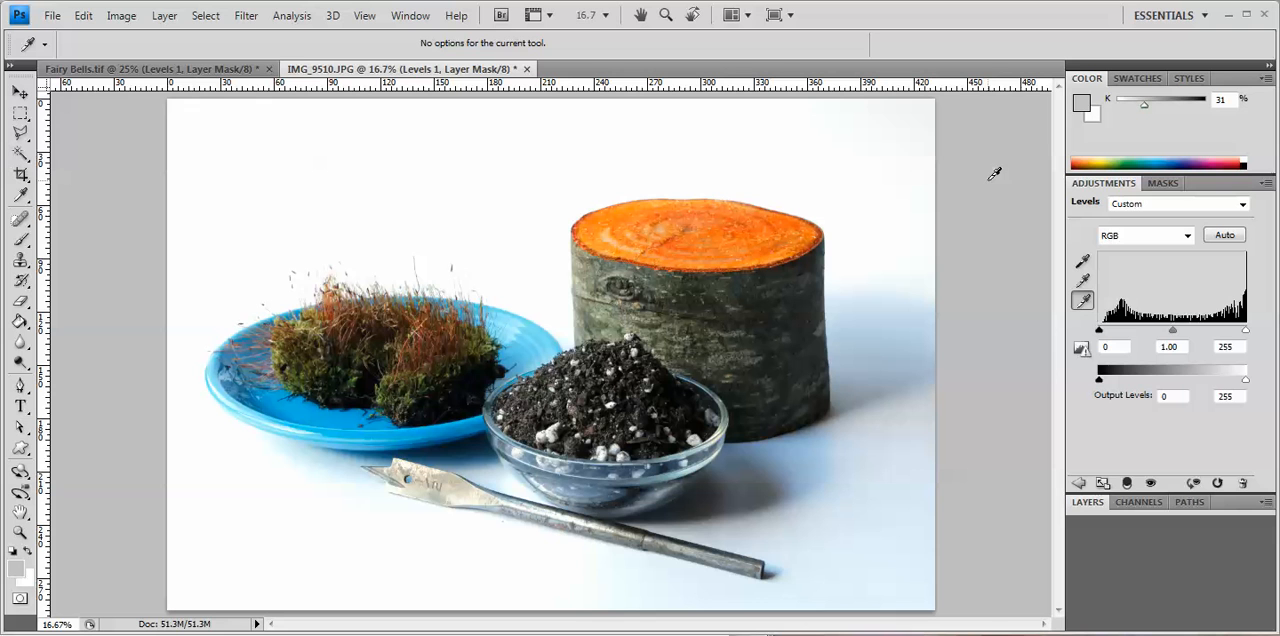
Step: Show the layers and toggle the Levels 1 layer off and on to compare the photo before and after
left_click(1090, 503)
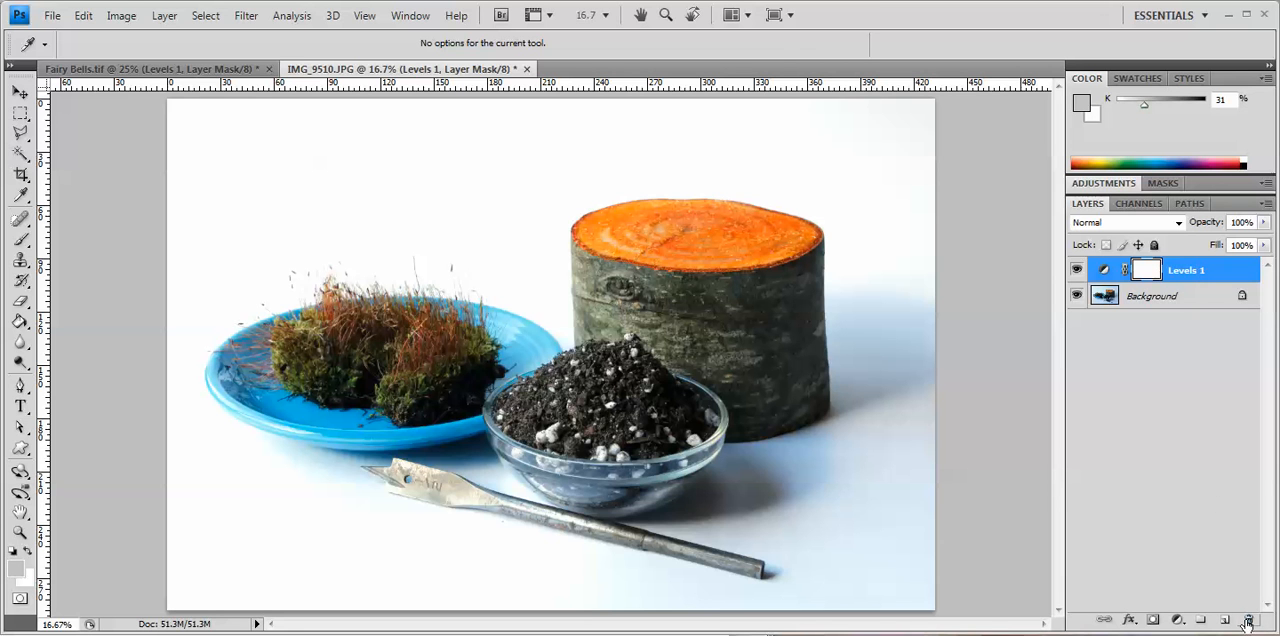
left_click(1077, 270)
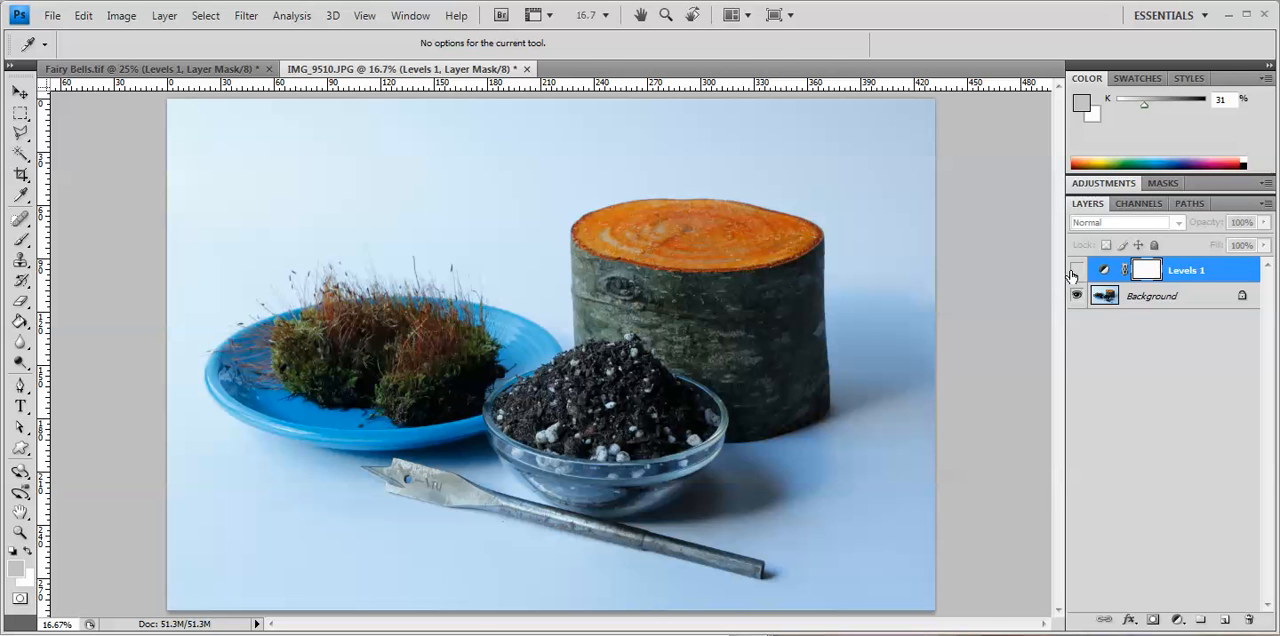
left_click(1077, 271)
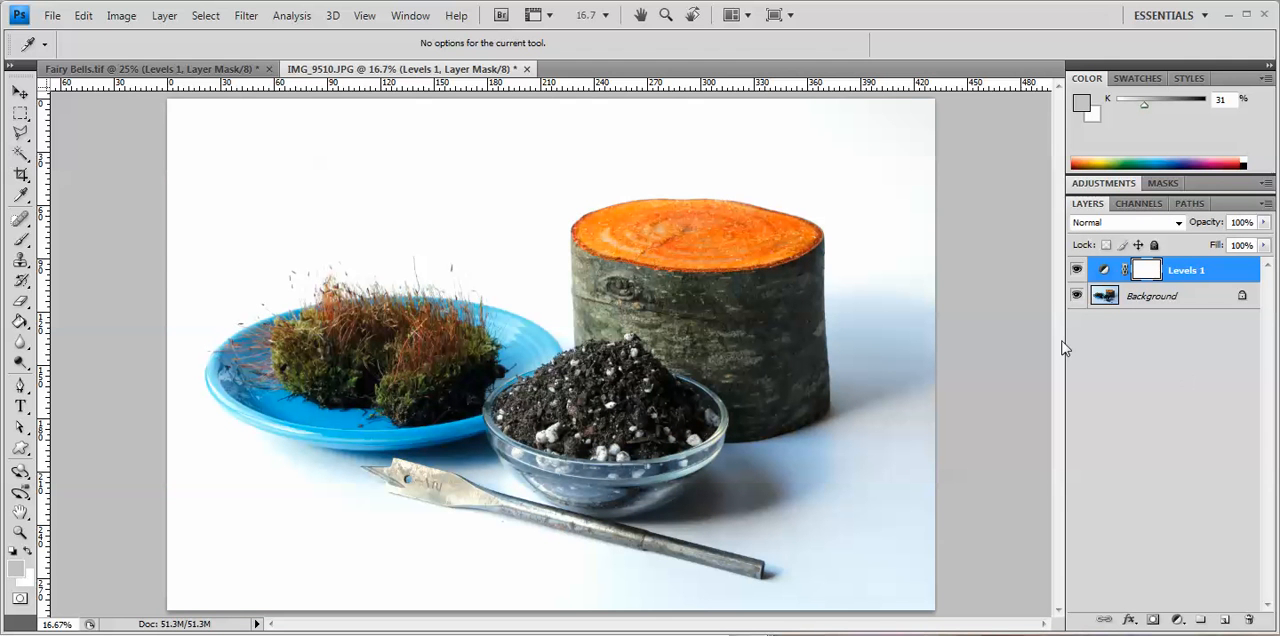
Step: Save the layered image in My Pictures as Materilas.psd in Photoshop format with Maximize Compatibility on
left_click(52, 16)
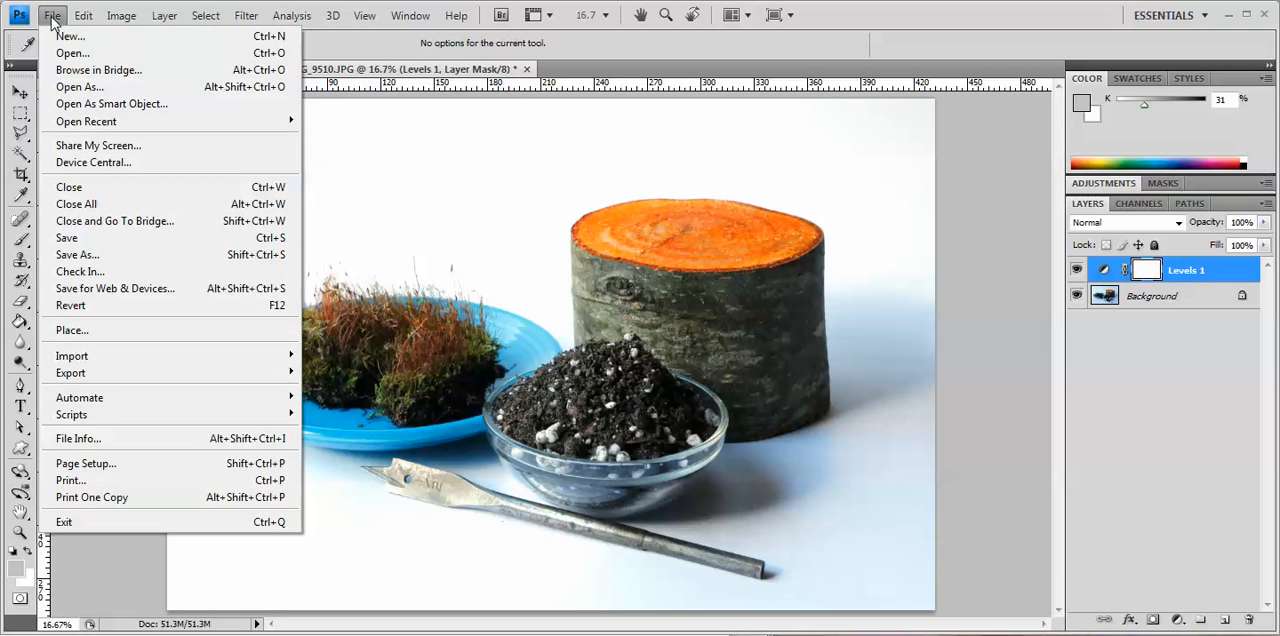
left_click(67, 243)
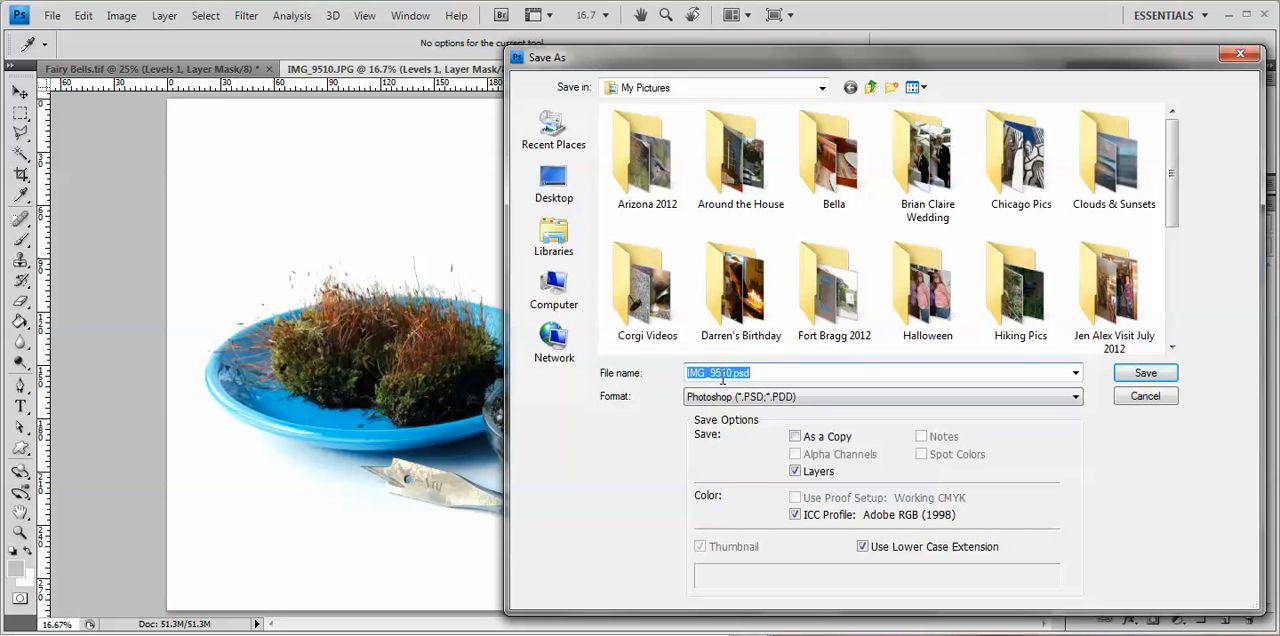
type("Materil")
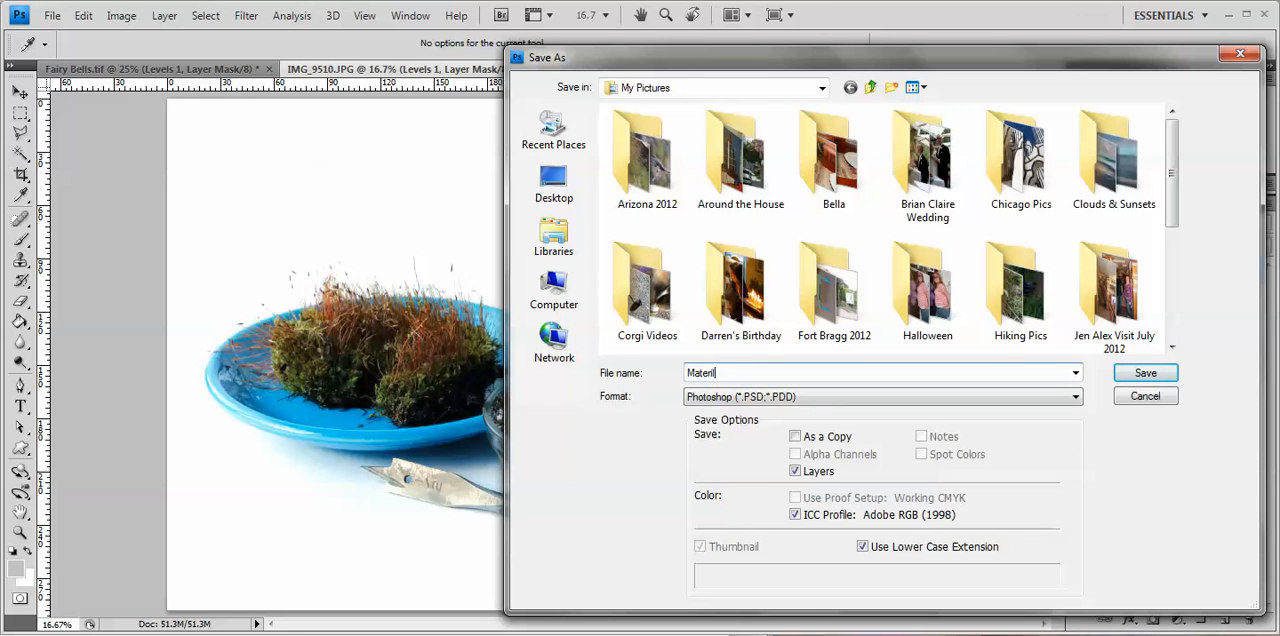
key("BackSpace")
type("as")
left_click(1112, 376)
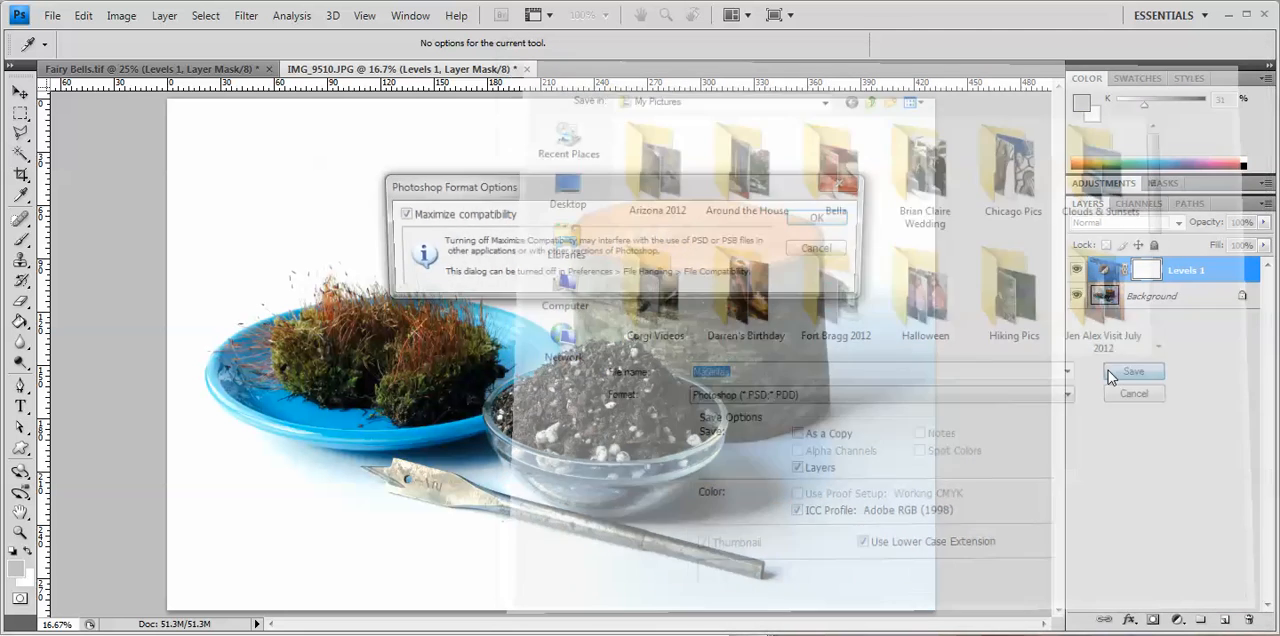
left_click(823, 217)
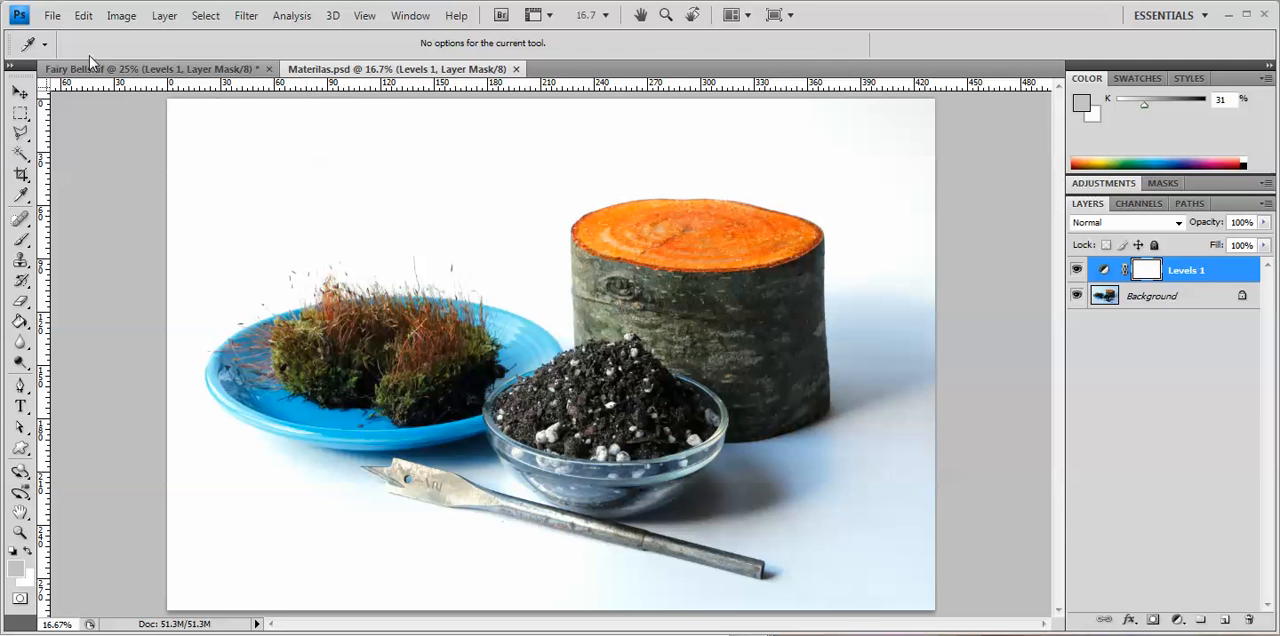
Step: Save a JPEG copy named Materials in My Pictures with Medium quality 6 and the Baseline ("Standard") format option
left_click(54, 18)
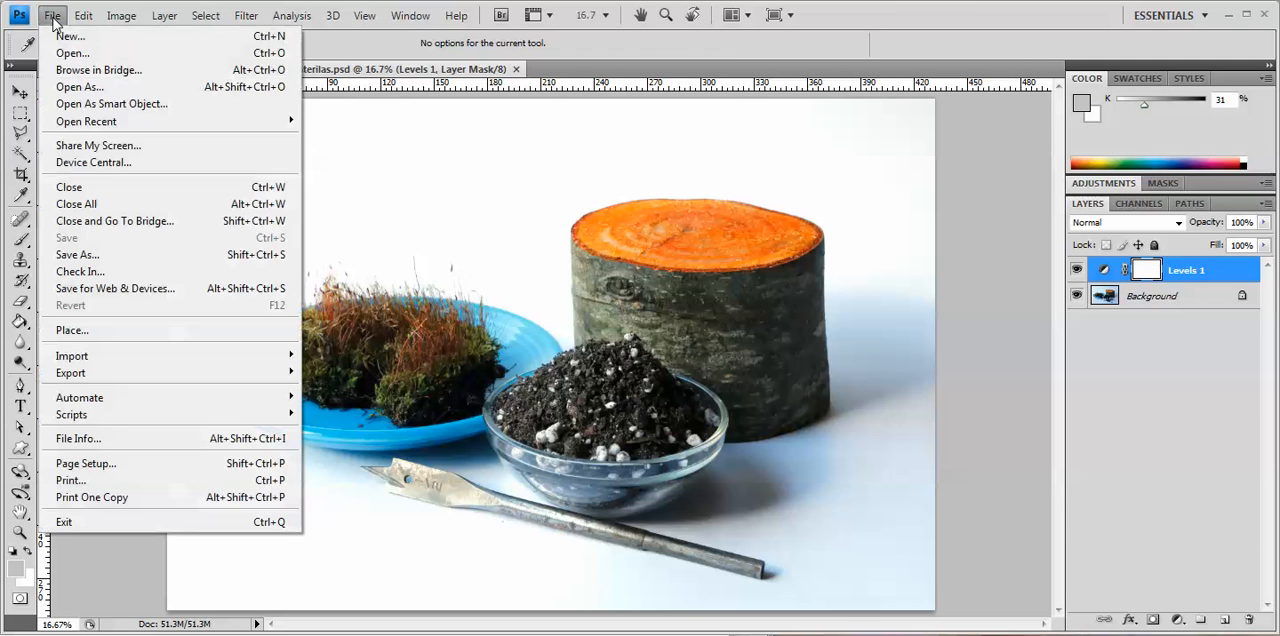
left_click(79, 258)
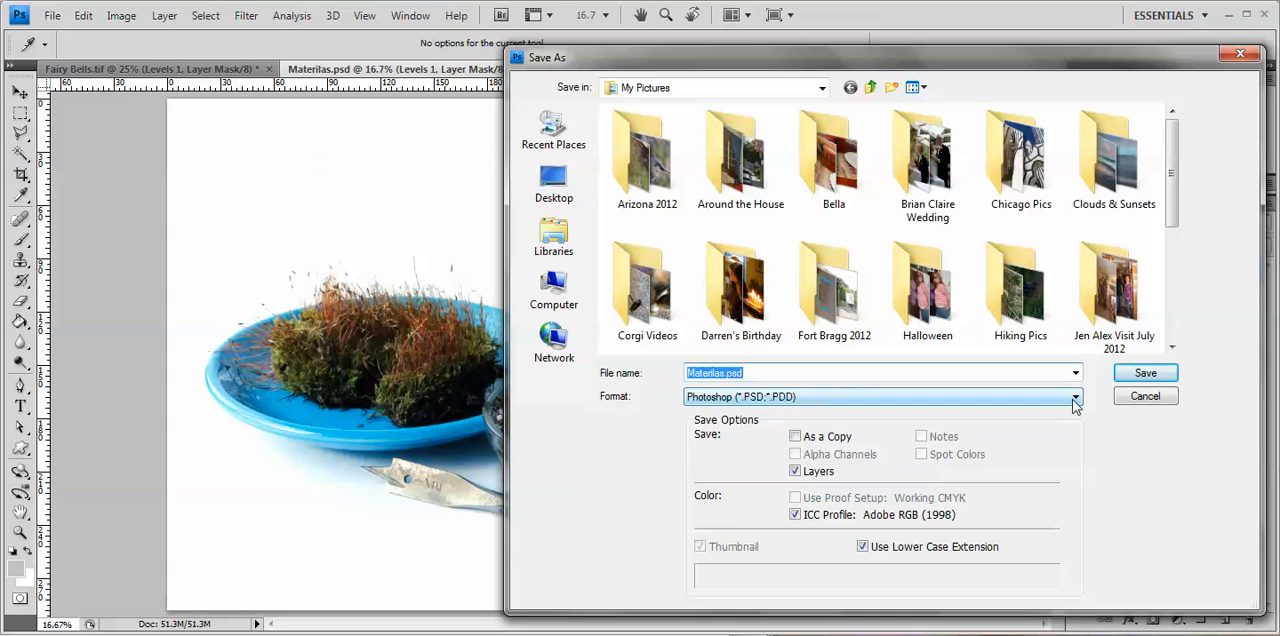
left_click(1074, 401)
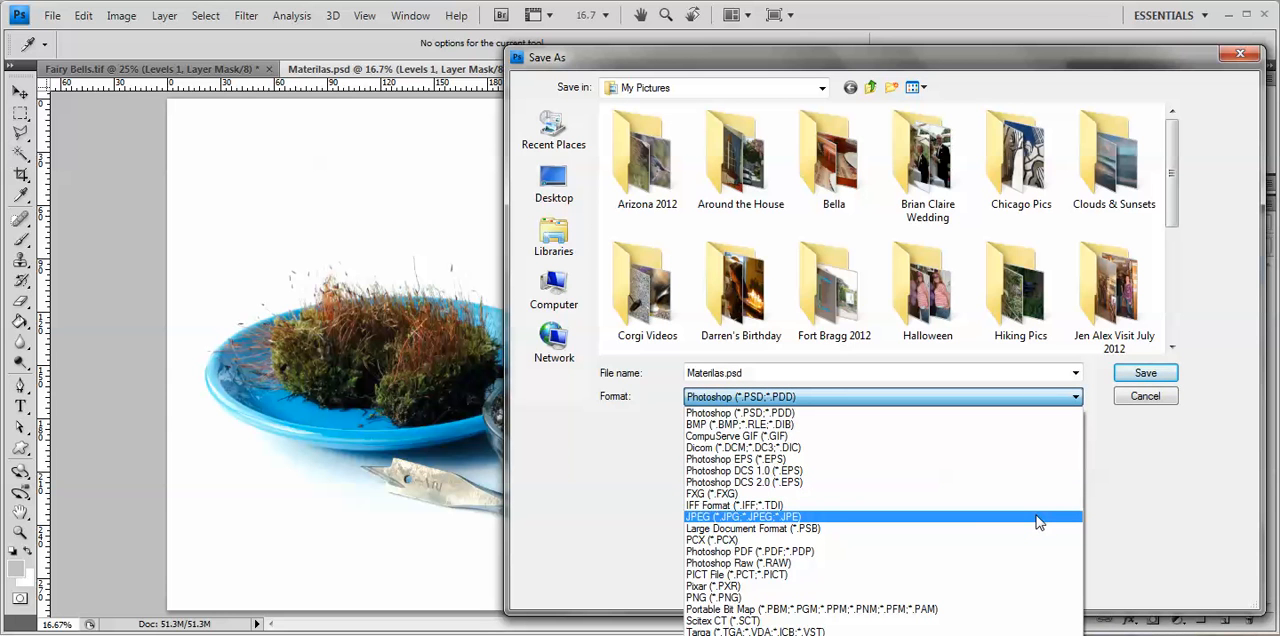
left_click(1038, 519)
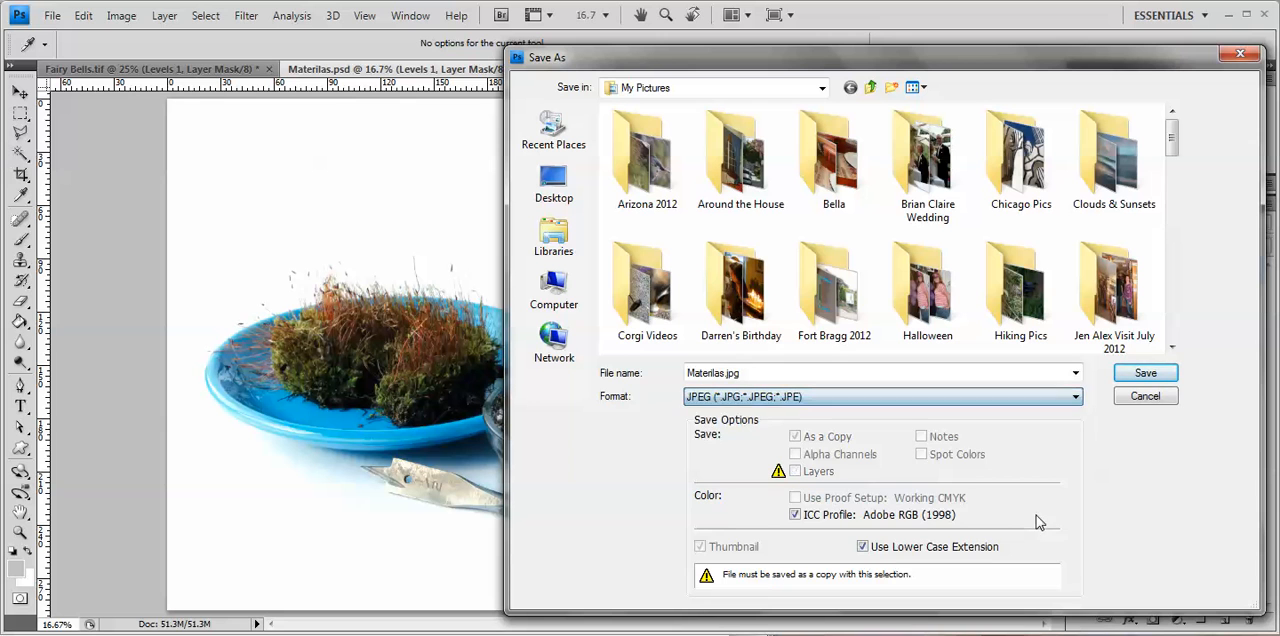
double_click(725, 373)
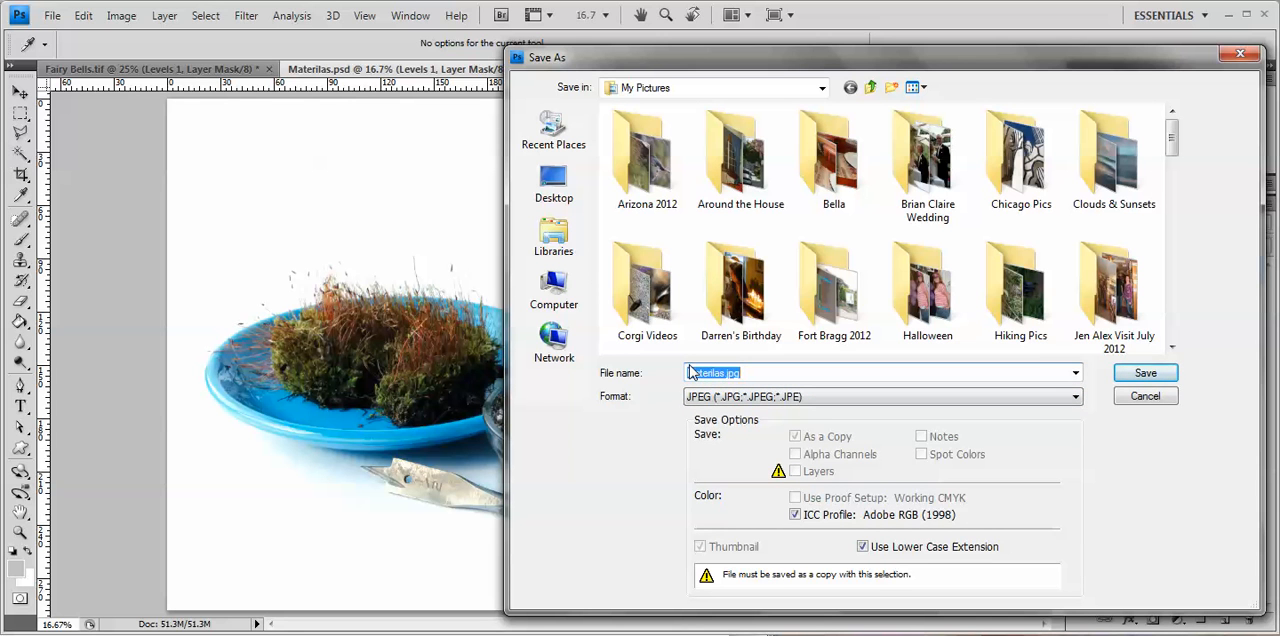
type("Mater")
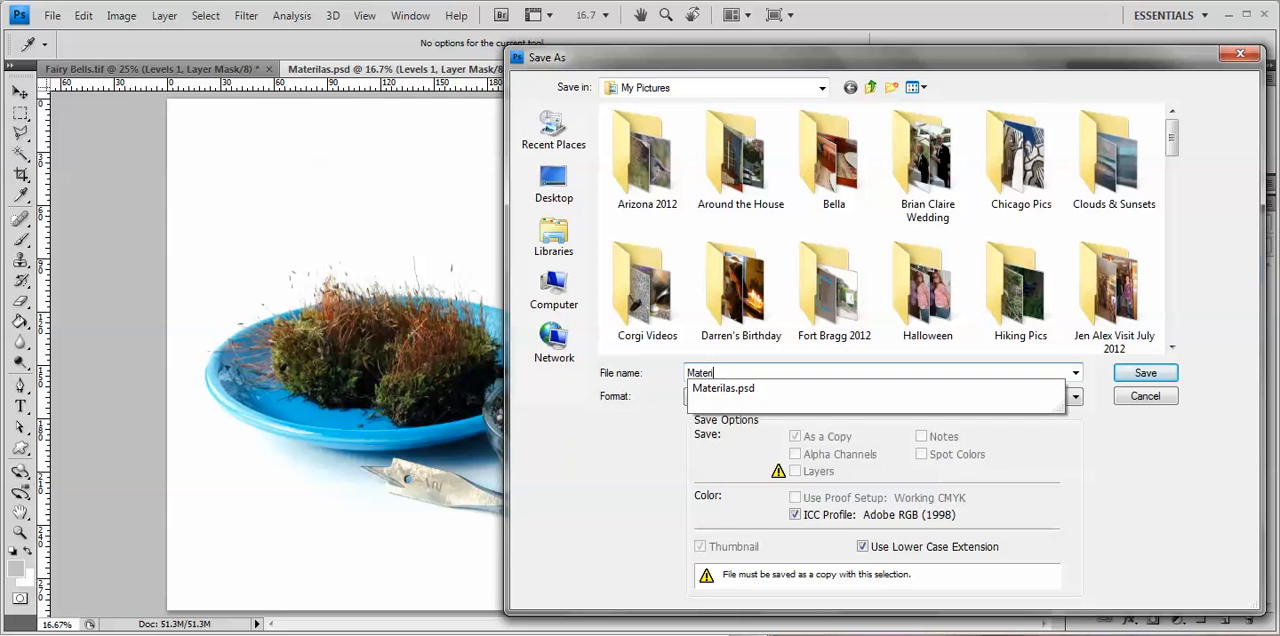
type("ials")
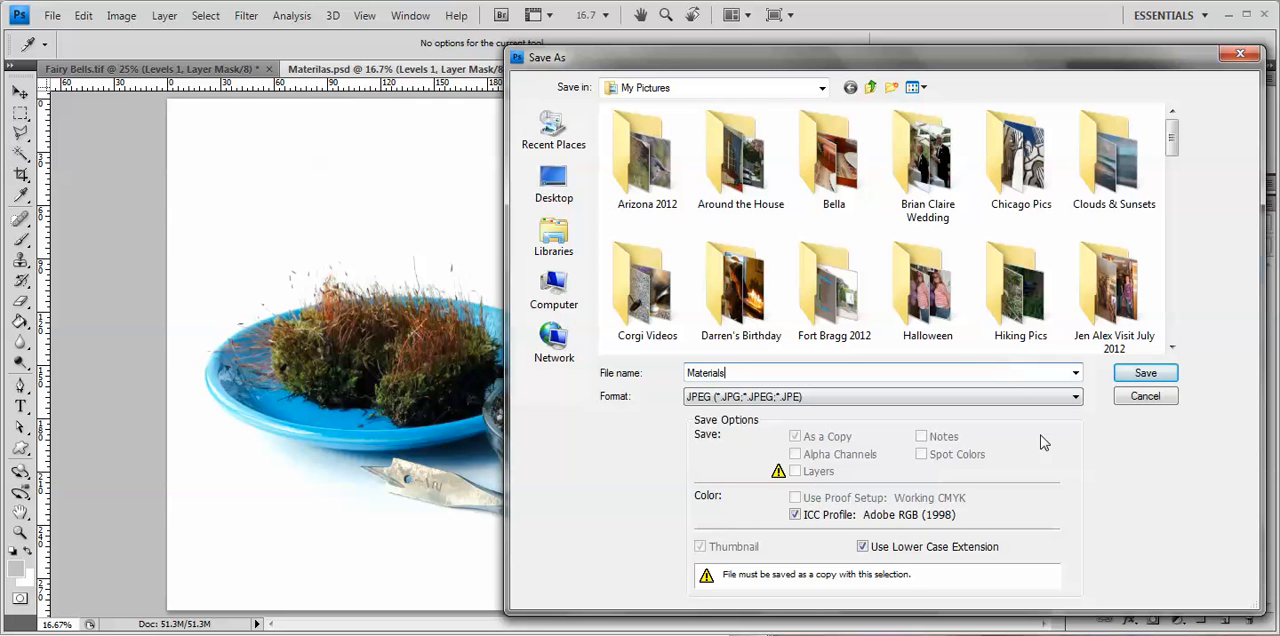
left_click(1145, 375)
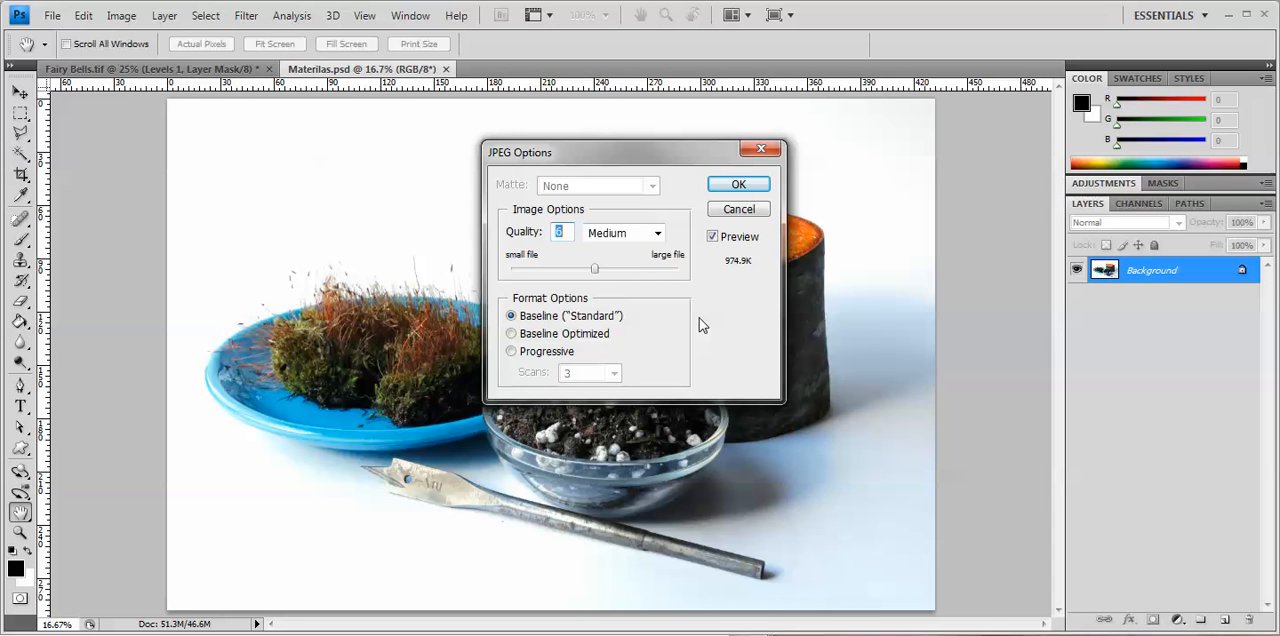
left_click(740, 189)
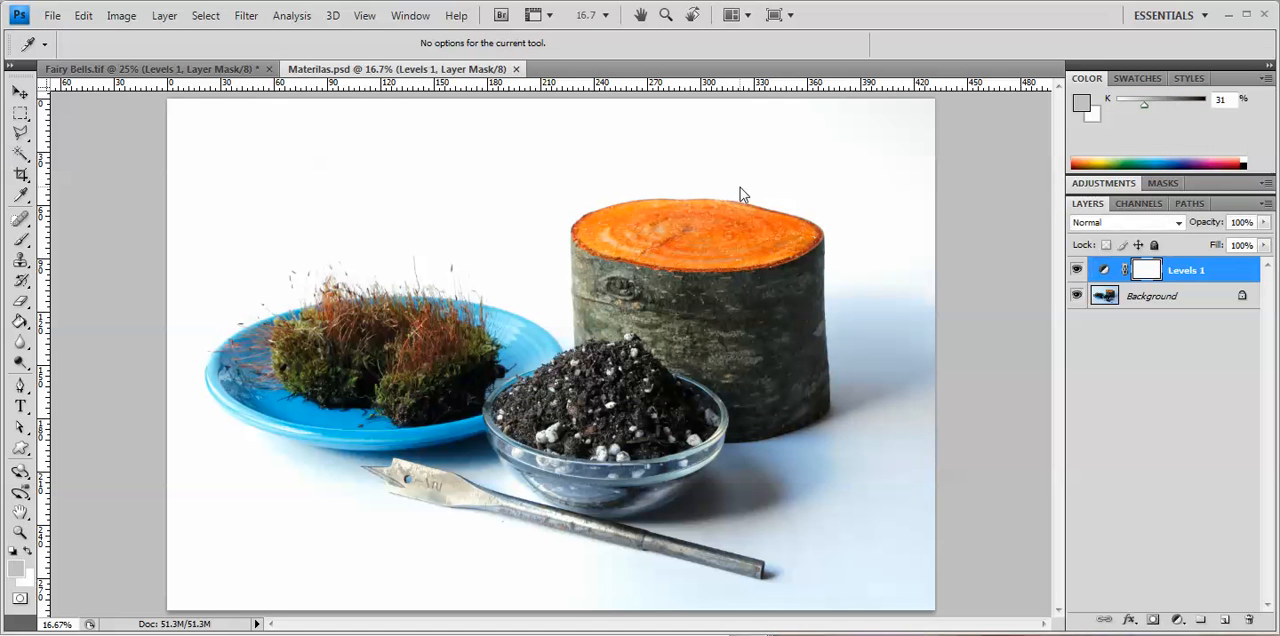